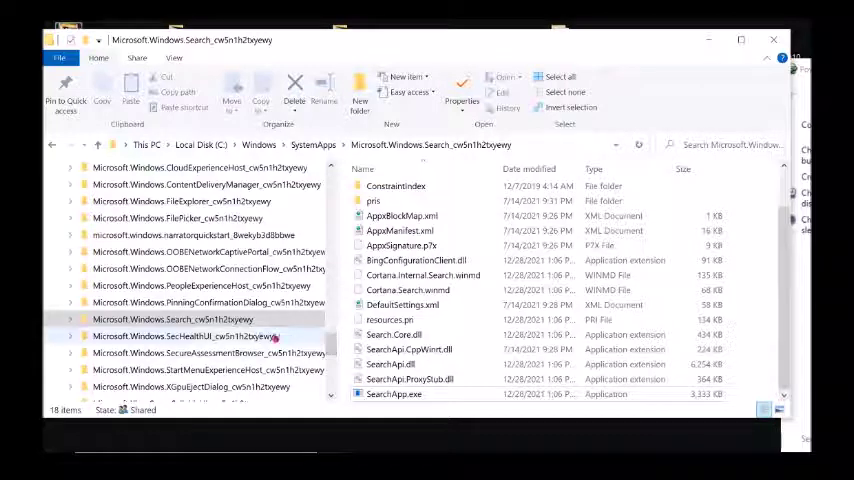
- Select SearchApp.exe inside the Microsoft.Windows.Search folder
click(227, 318)
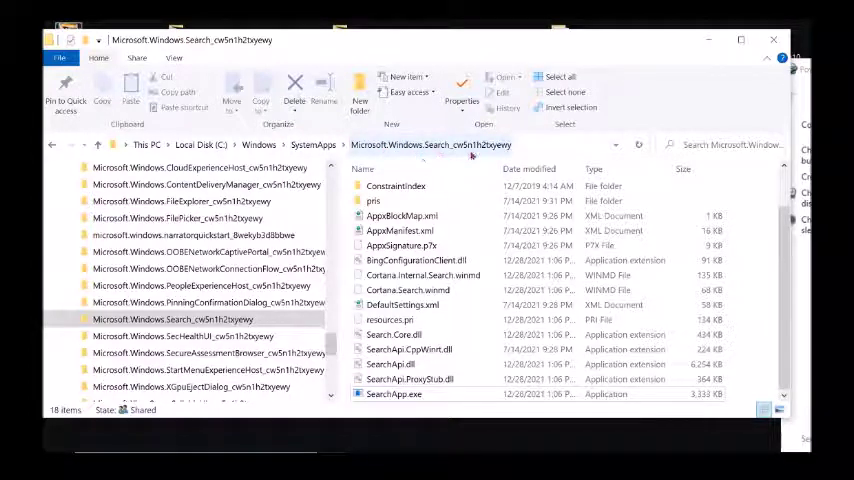
click(222, 320)
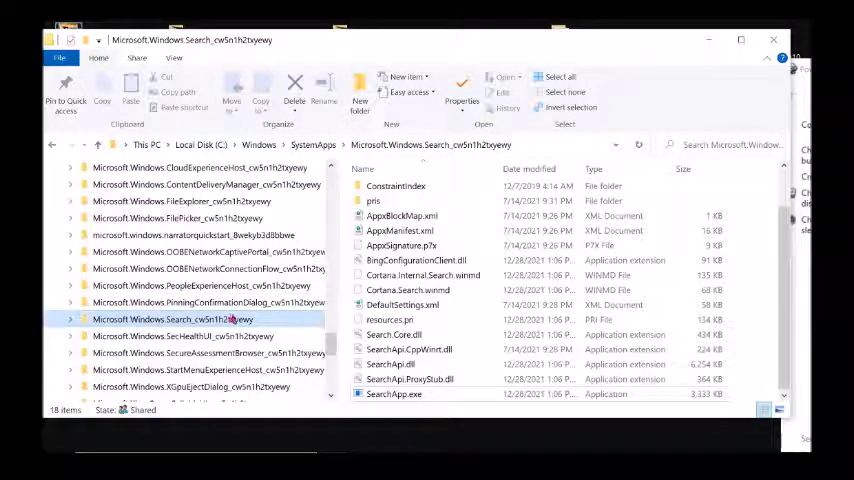
click(382, 395)
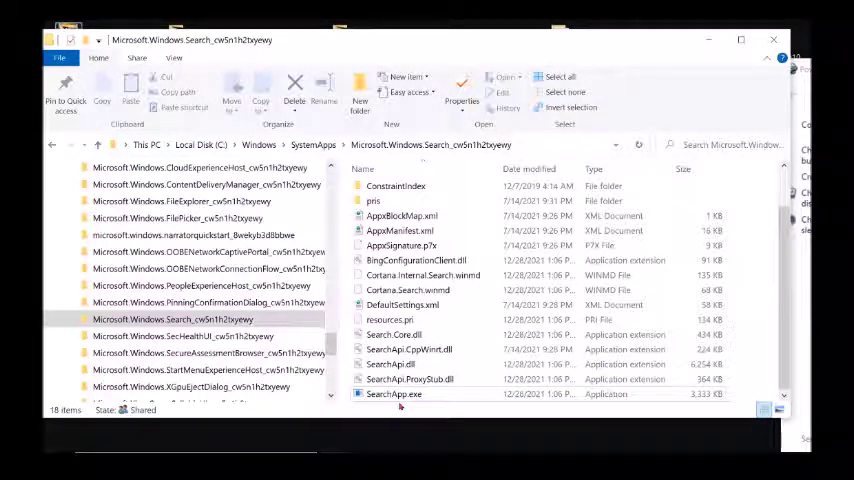
- Bring up SearchApp.exe's context menu and dismiss it without choosing any action
click(400, 394)
right_click(400, 394)
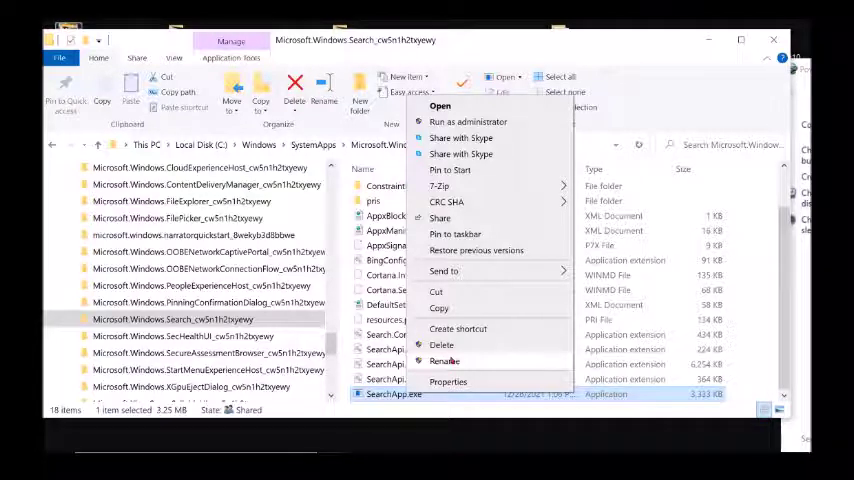
click(418, 408)
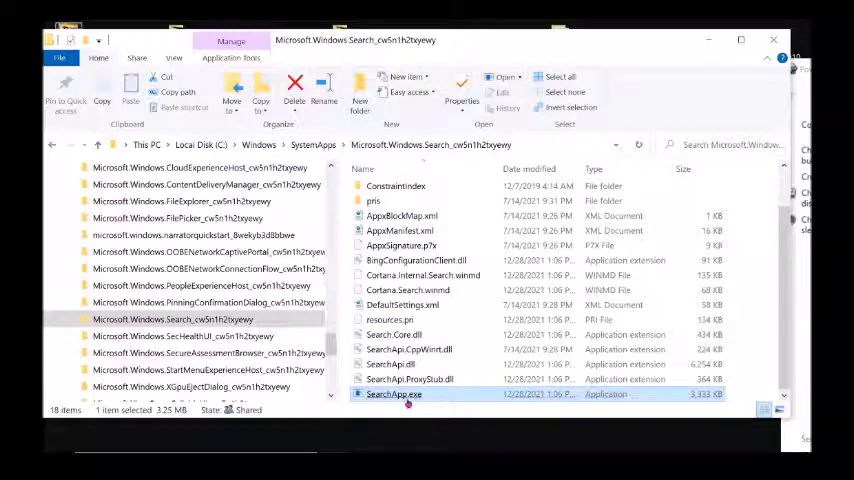